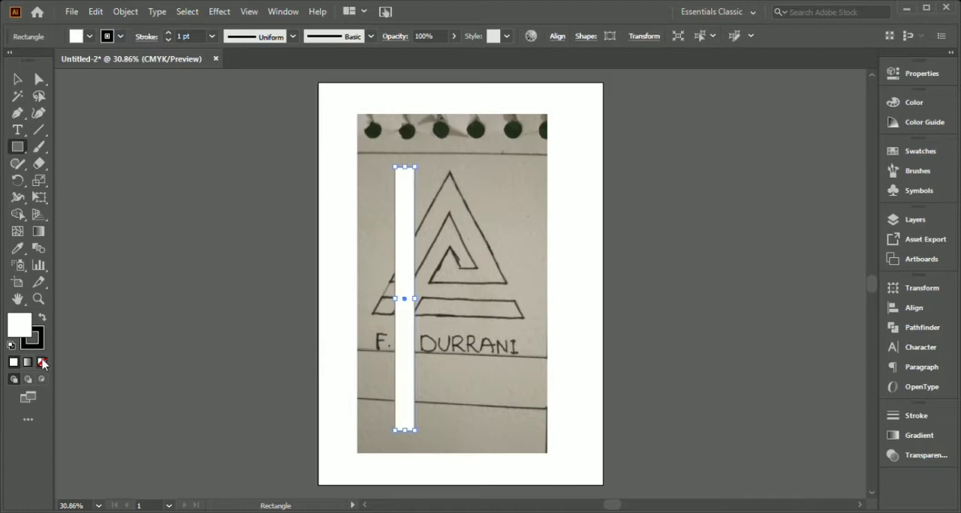
Give the rectangle no fill and a 4 pt stroke, and rotate it into place along the right side of the sketched triangle.
click(169, 33)
click(169, 33)
click(169, 33)
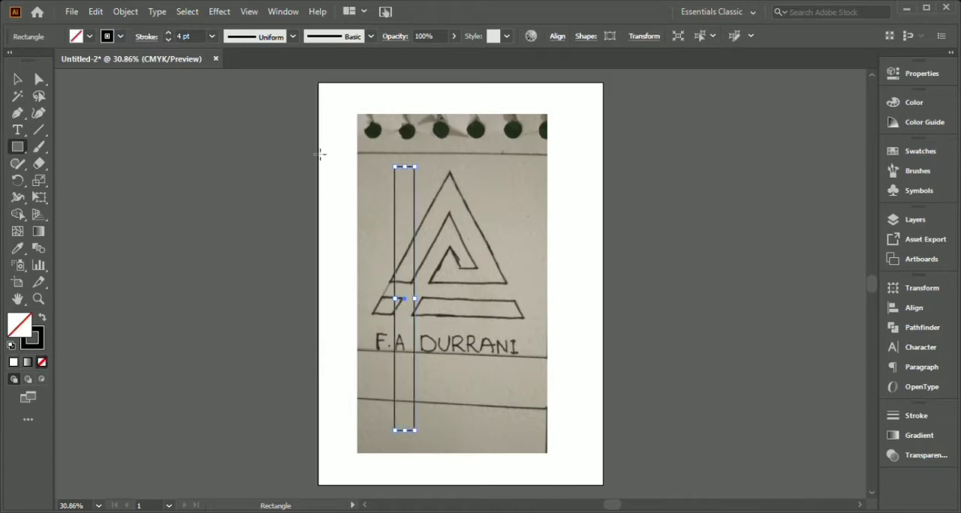
key(v)
drag(413, 302, 525, 269)
key(a)
drag(458, 225, 455, 242)
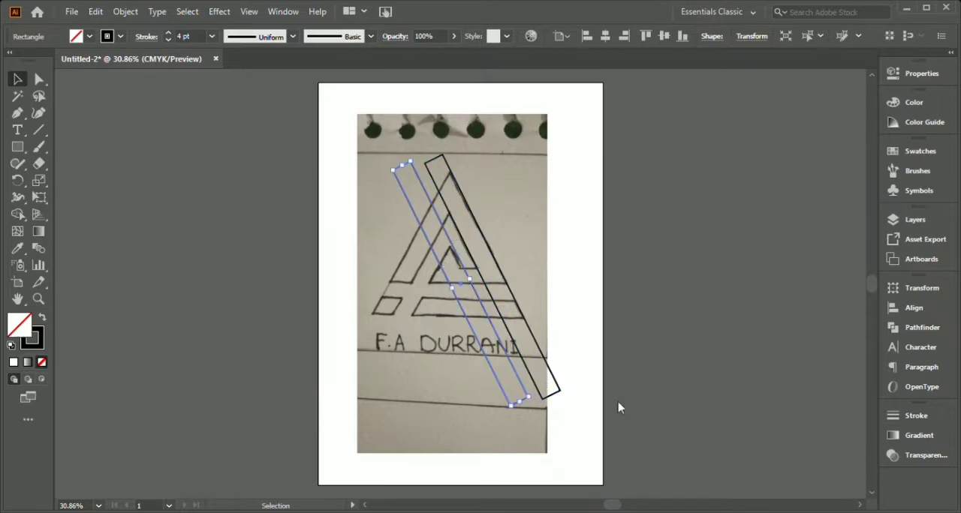
Fit a mirrored copy of the bar along the triangle's left side and two horizontal copies across the sketch's lower bands.
click(263, 332)
drag(466, 286, 416, 260)
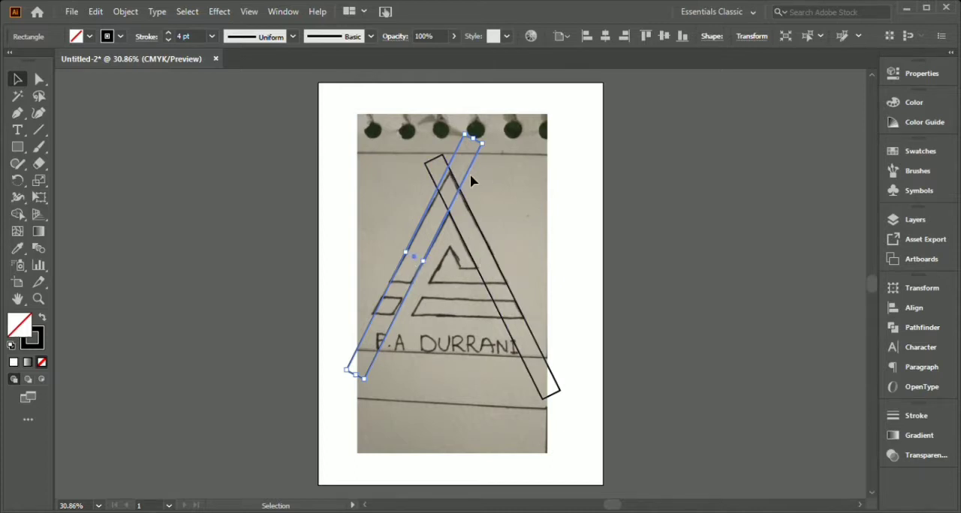
key(ctrl+v)
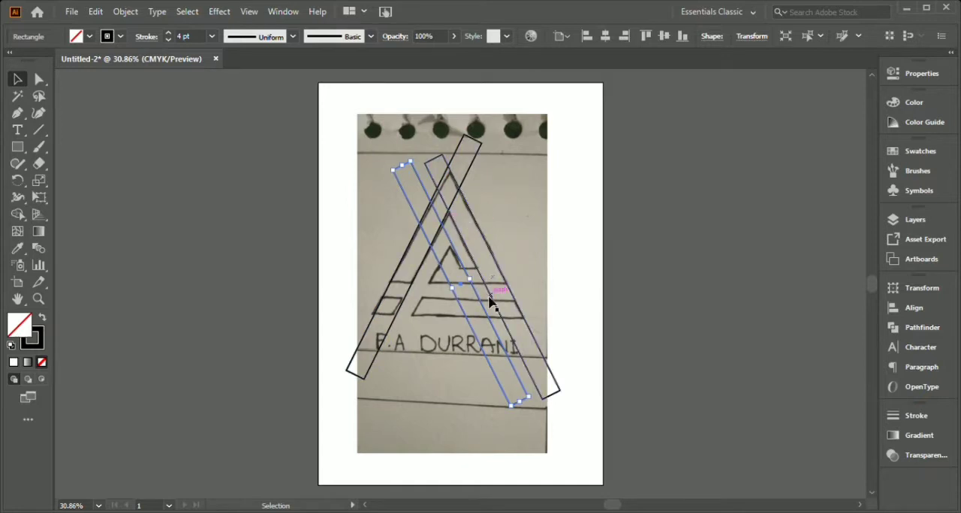
drag(508, 415, 587, 301)
drag(461, 286, 463, 310)
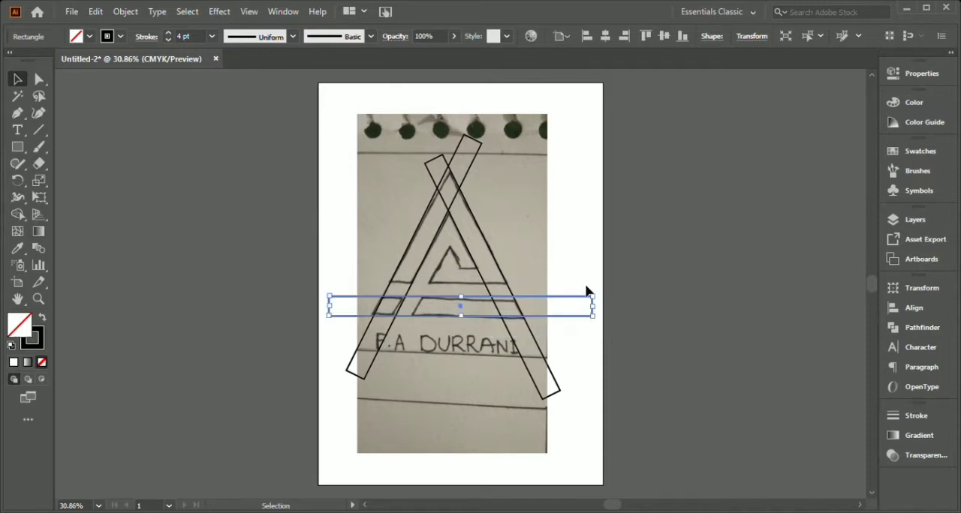
alt+drag(461, 313, 461, 283)
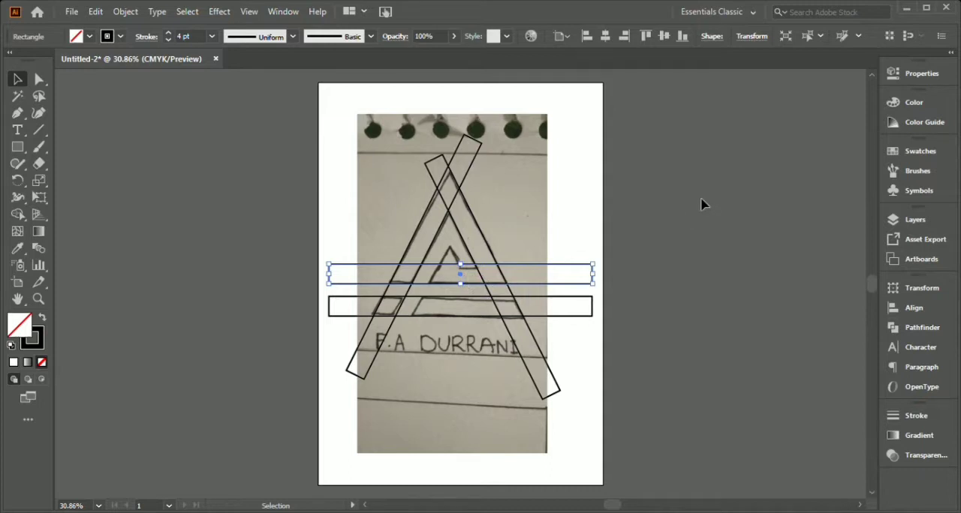
Draw a small triangle with the Polygon tool and place it over the innermost peak of the sketch.
click(235, 233)
click(18, 149)
click(60, 198)
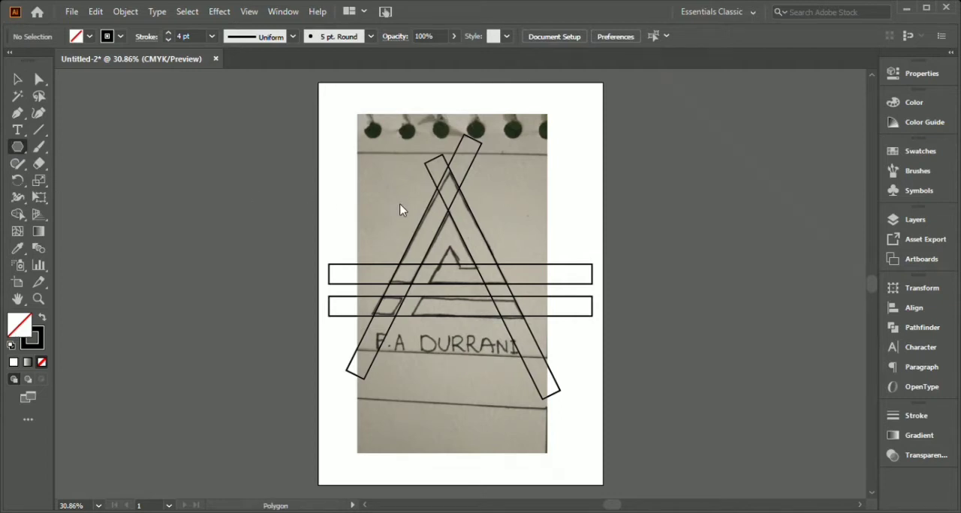
mouse_move(394, 195)
mouse_down()
mouse_move(393, 182)
mouse_move(451, 257)
mouse_move(474, 242)
mouse_move(463, 242)
mouse_up()
key(v)
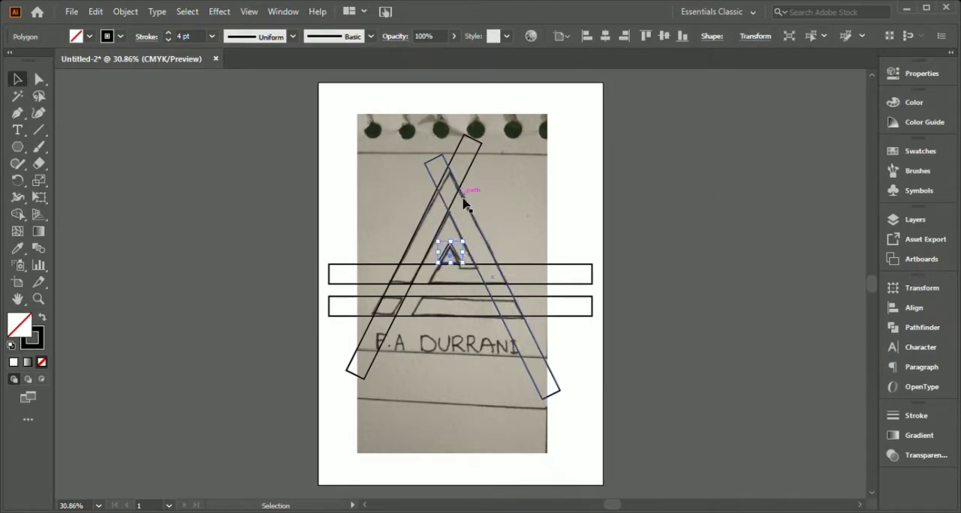
click(325, 195)
Nudge the small triangle upward so its base lines up with the top edge of the upper horizontal bar.
key(z)
click(420, 239)
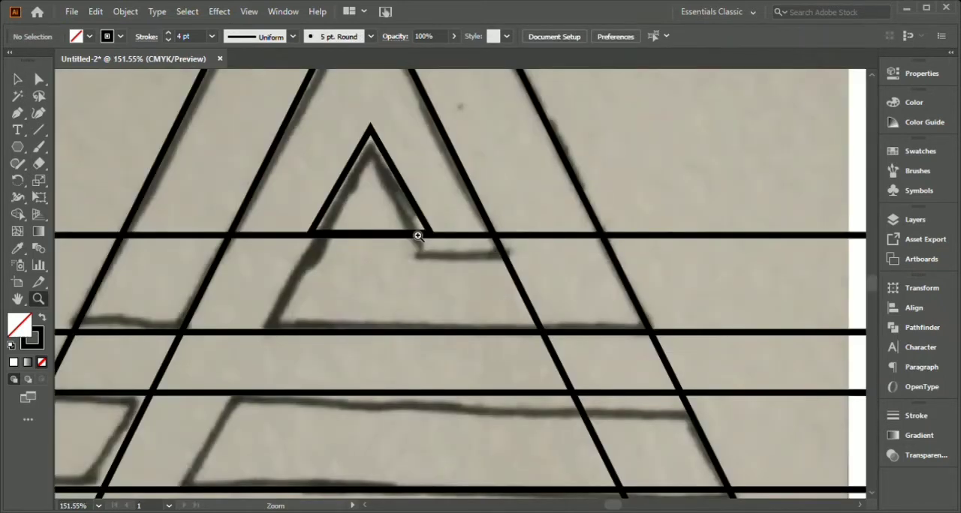
key(v)
click(372, 142)
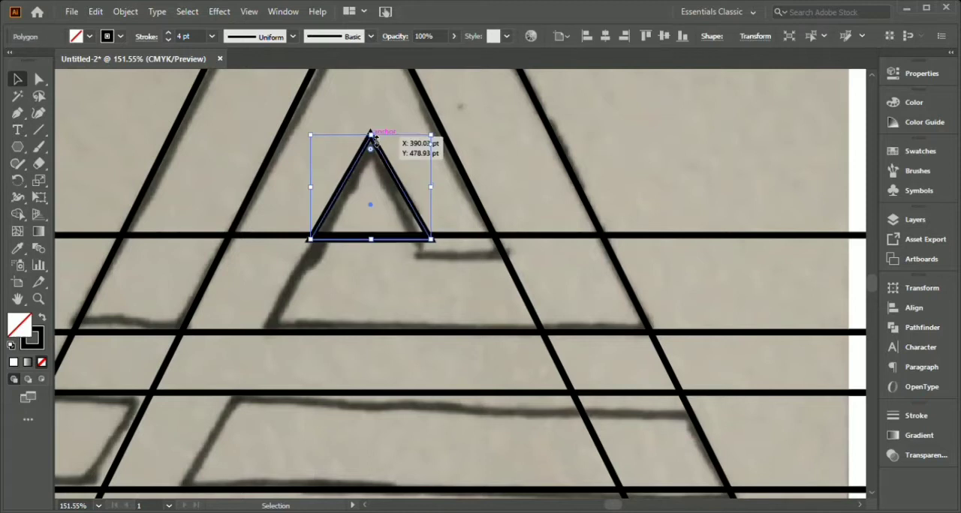
key(Up)
key(Up)
key(Up)
click(664, 147)
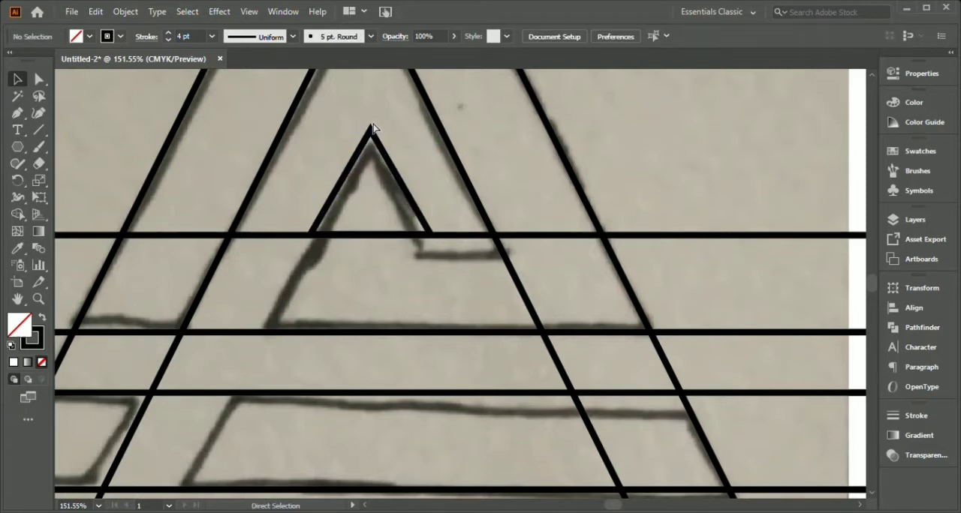
Try to trim the overlapping bar ends at the peak with the Shape Builder, using all the bars and the small triangle.
key(ctrl+0)
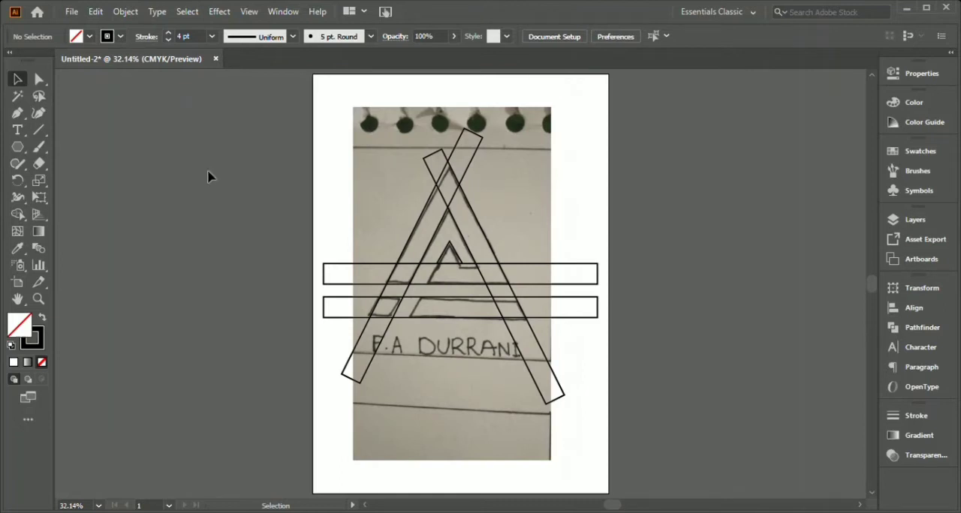
drag(323, 101, 508, 462)
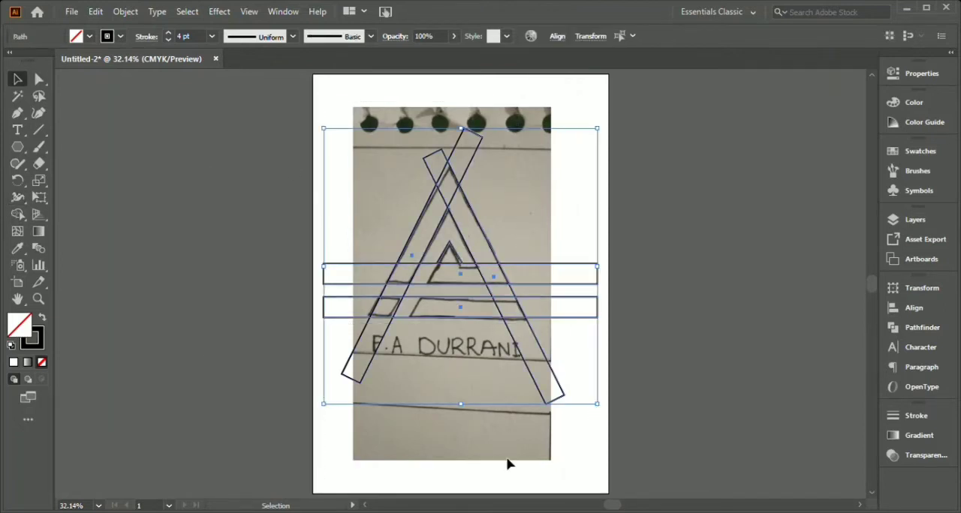
click(19, 216)
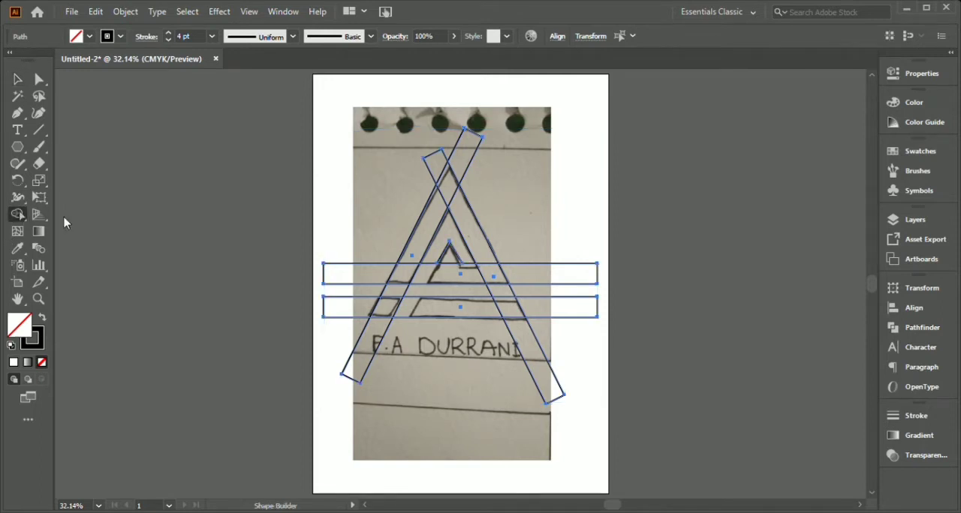
alt+click(427, 173)
alt+click(454, 150)
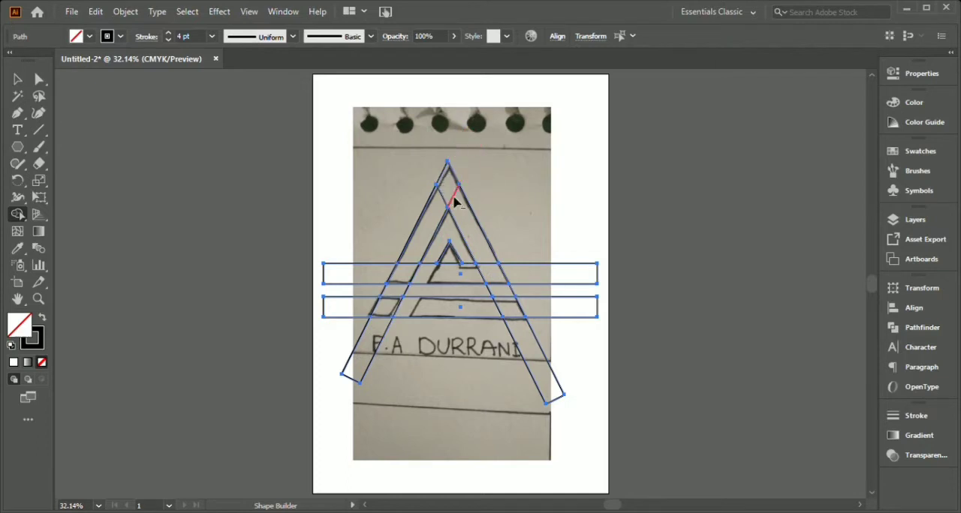
alt+click(453, 198)
alt+click(443, 198)
alt+click(453, 266)
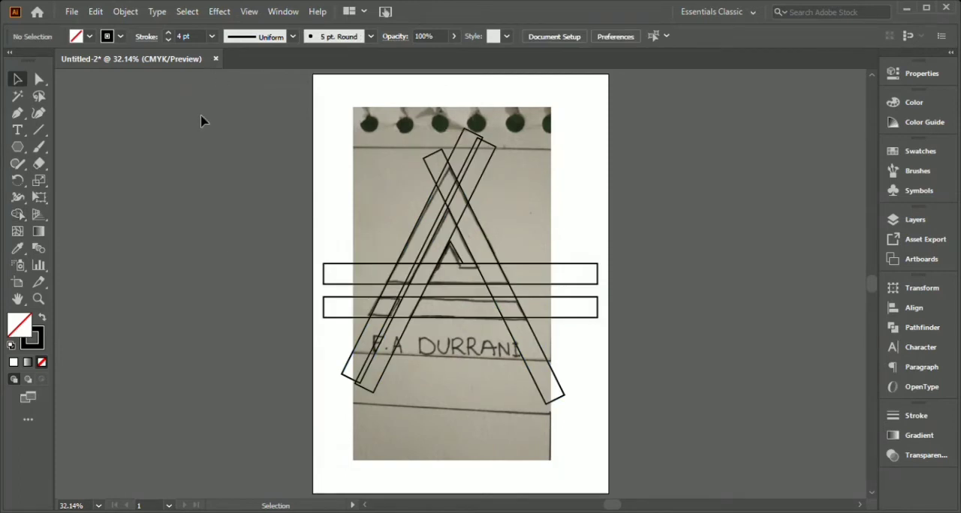
Select all the shapes and remove every bar end that sticks out beyond the large triangle with the Shape Builder.
click(17, 213)
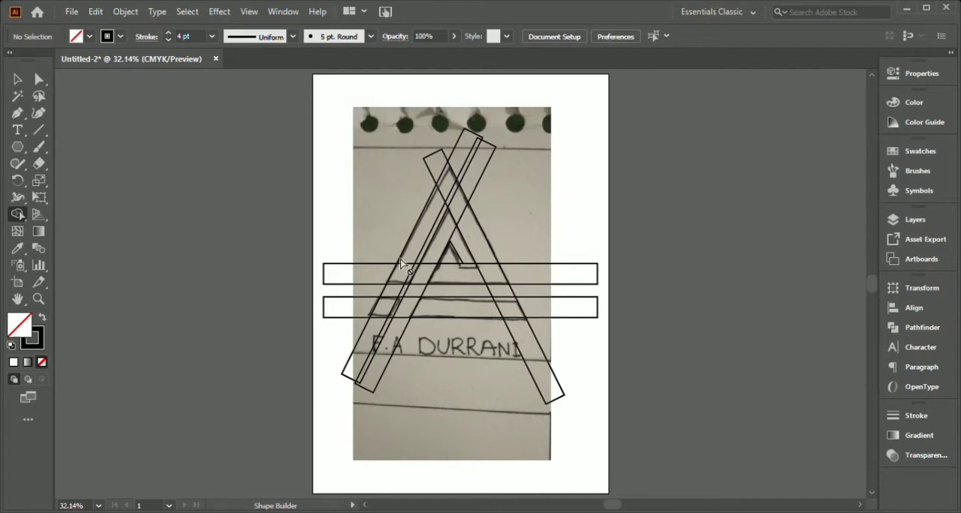
key(v)
drag(330, 100, 604, 458)
click(18, 214)
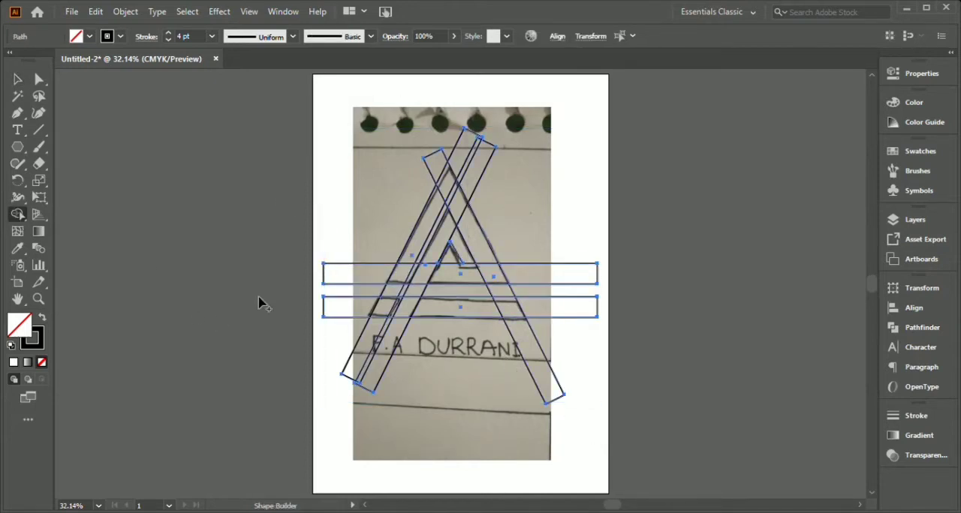
alt+click(354, 272)
alt+click(349, 303)
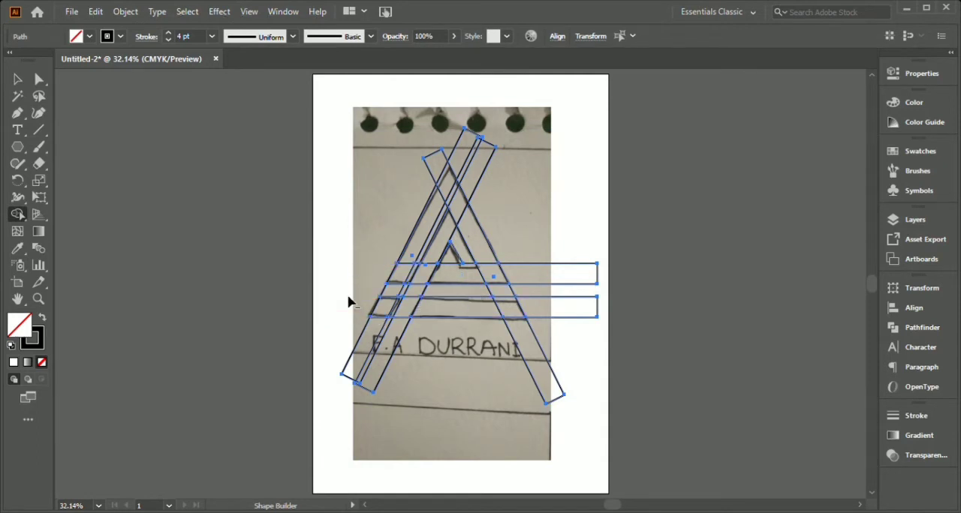
alt+click(354, 354)
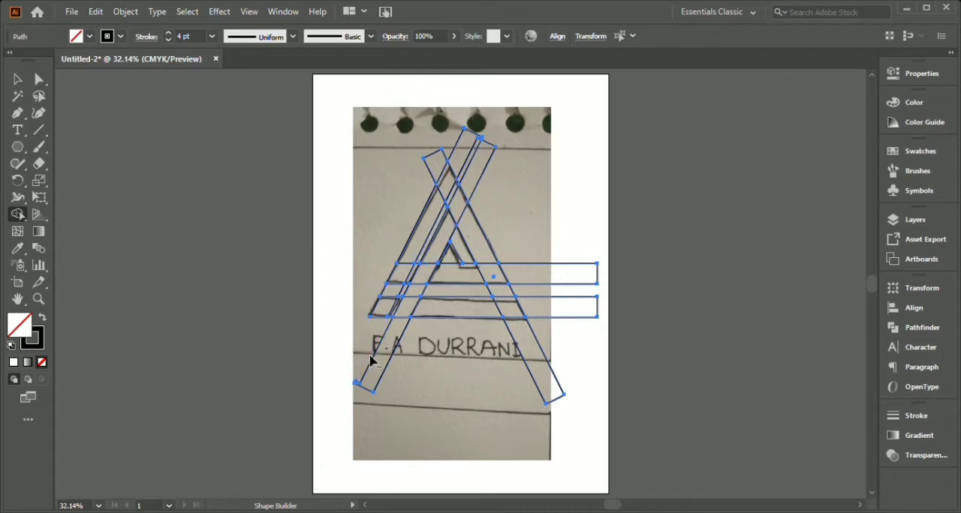
drag(367, 357, 420, 371)
drag(514, 364, 589, 351)
drag(553, 216, 588, 366)
mouse_move(444, 132)
mouse_down()
mouse_move(508, 197)
mouse_move(438, 159)
mouse_move(415, 178)
mouse_up()
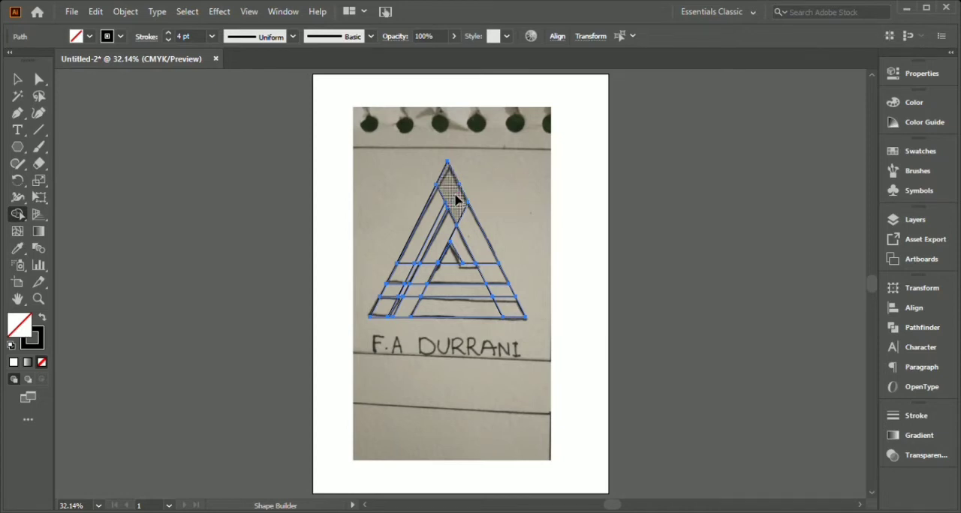
Merge the regions of the spiral band and remove the leftover segments so the shapes match the sketched logo.
drag(467, 215, 492, 270)
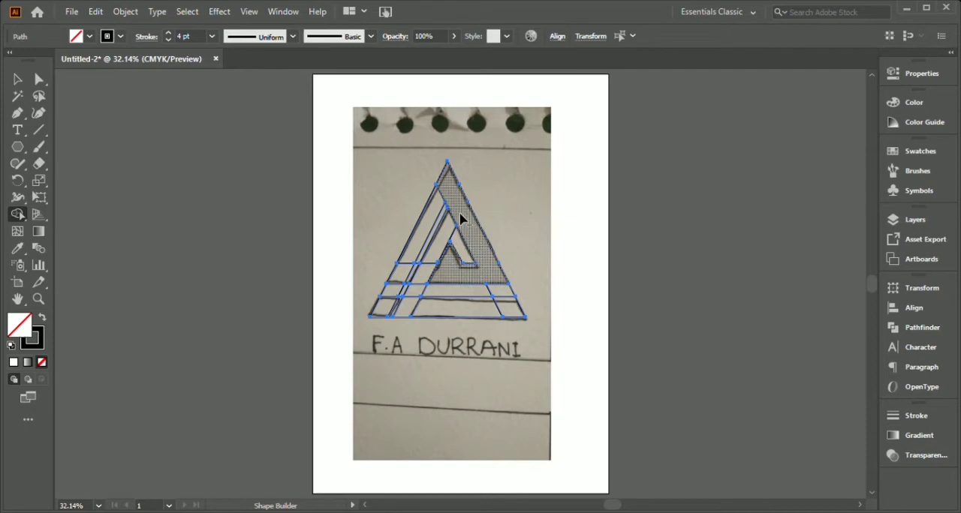
alt+click(441, 195)
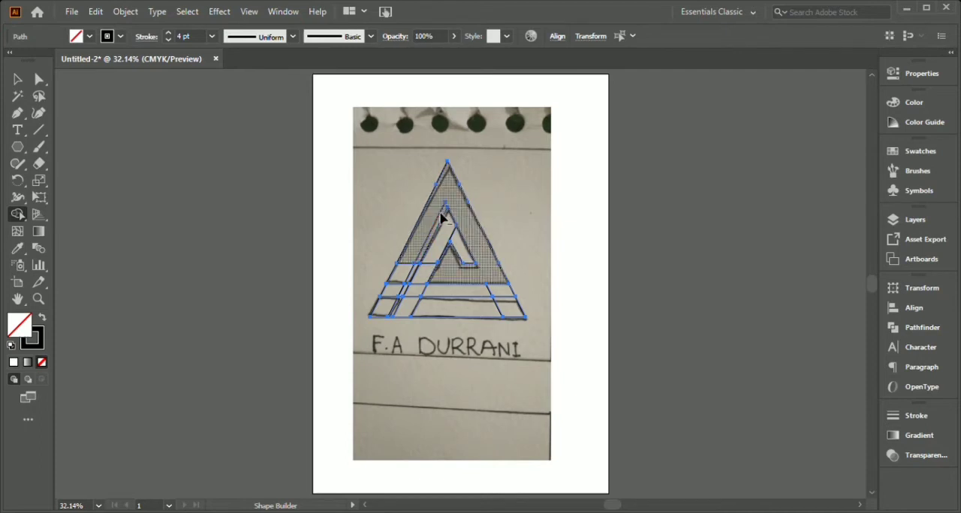
alt+click(407, 264)
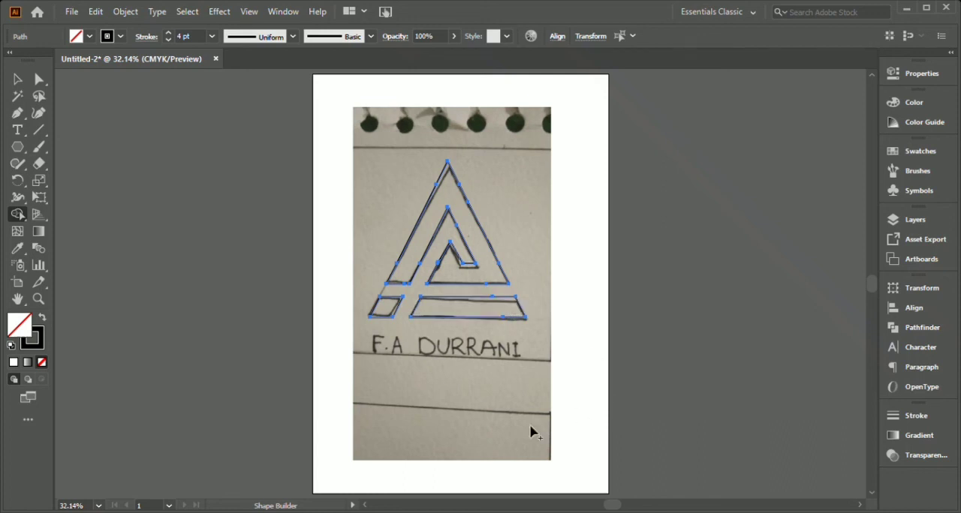
click(17, 80)
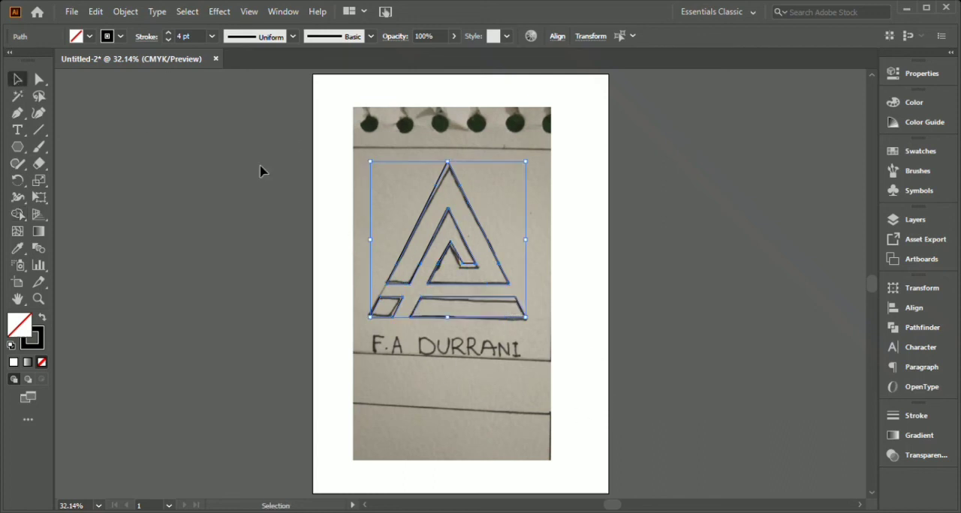
click(342, 258)
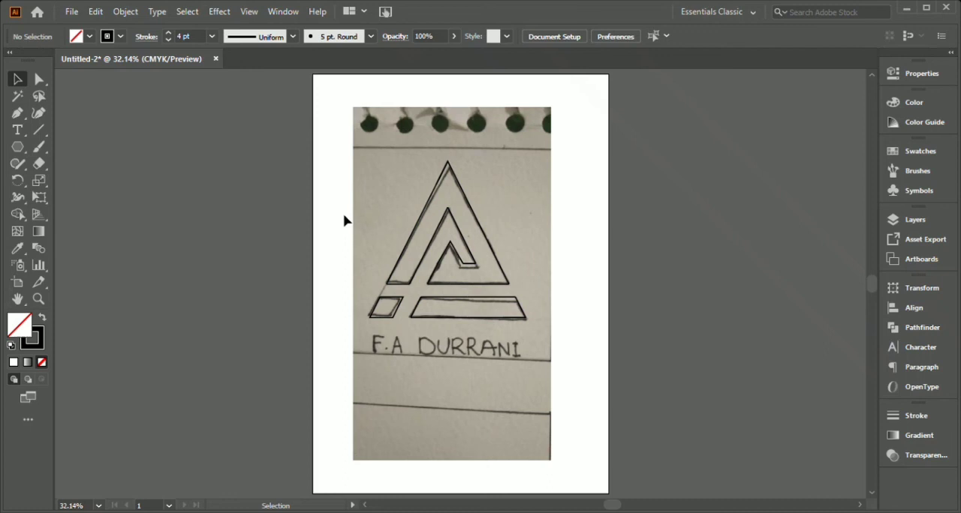
Delete the reference sketch photo behind the logo and fill the logo shapes with white.
drag(416, 147, 537, 353)
key(Delete)
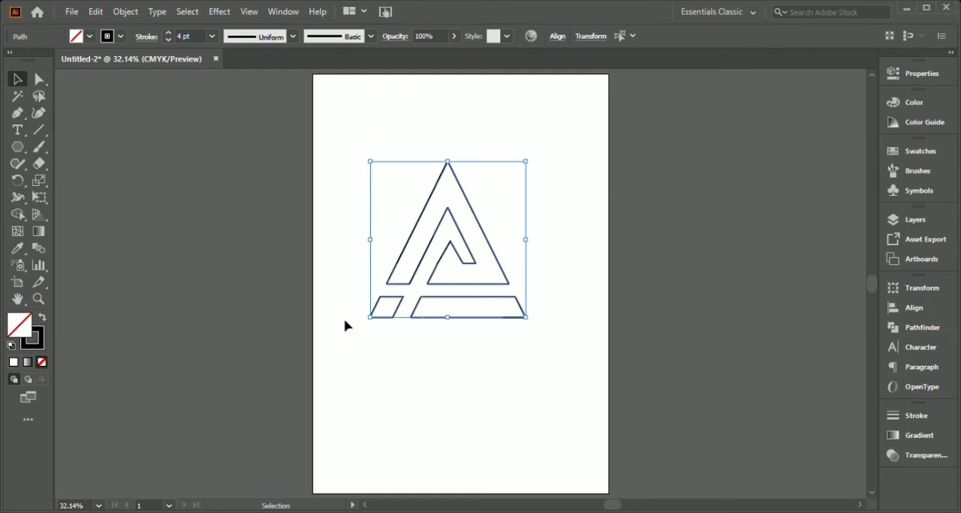
click(13, 363)
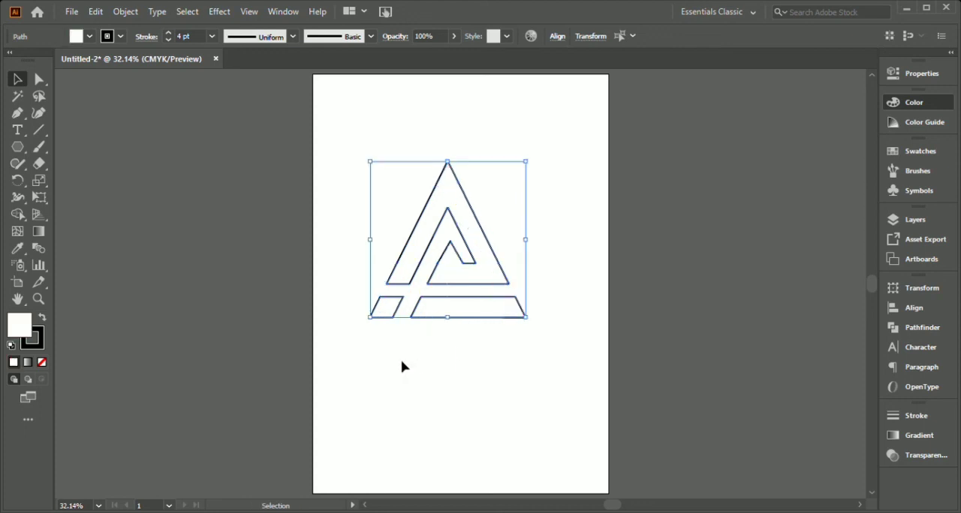
Try to clean up the pieces of the triangular band with the Shape Builder, and undo the last change.
click(18, 215)
drag(406, 260, 407, 260)
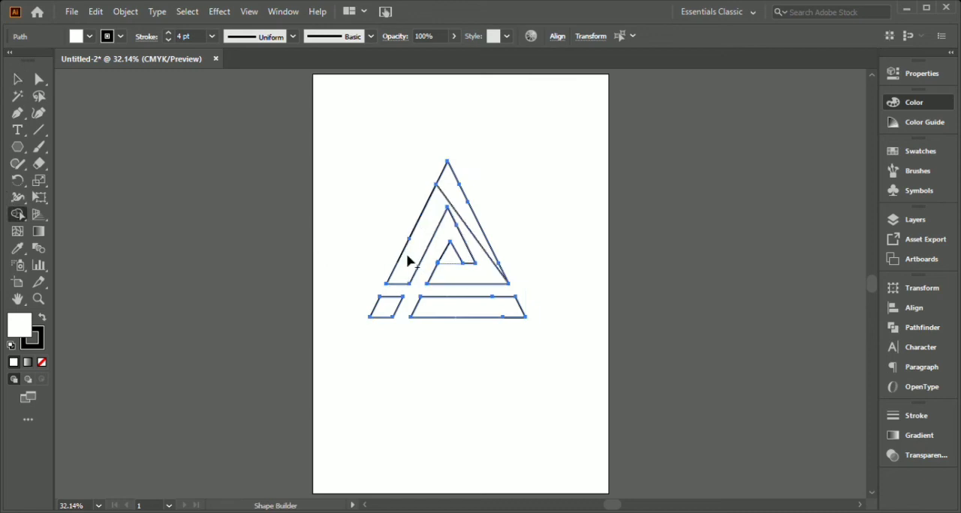
alt+click(446, 199)
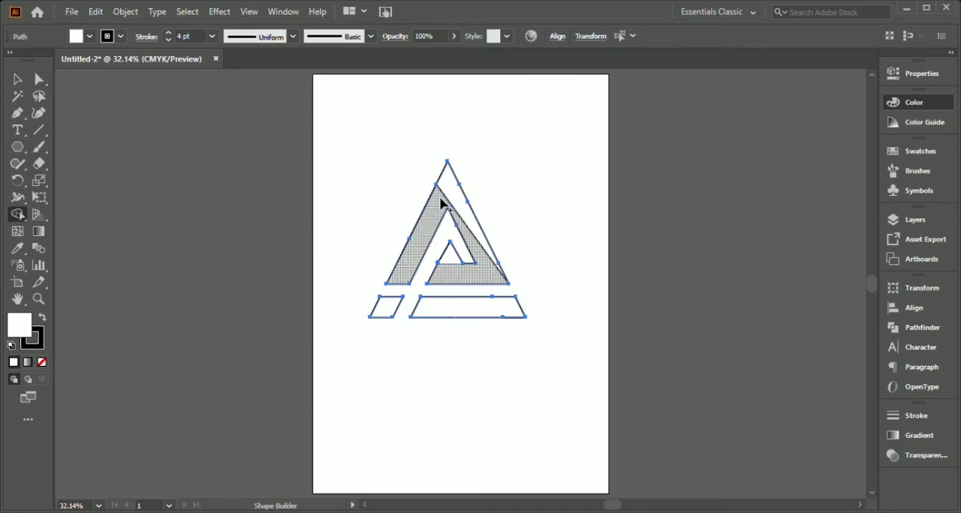
key(ctrl+z)
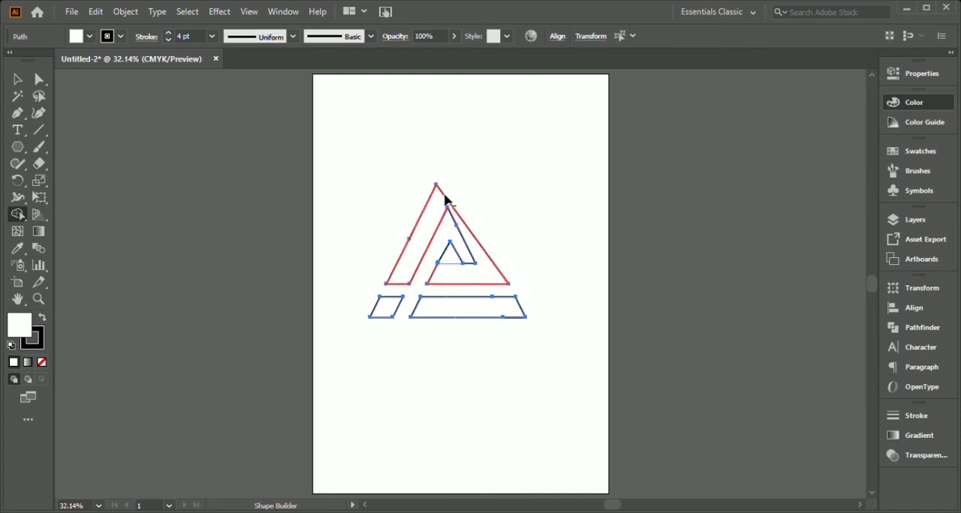